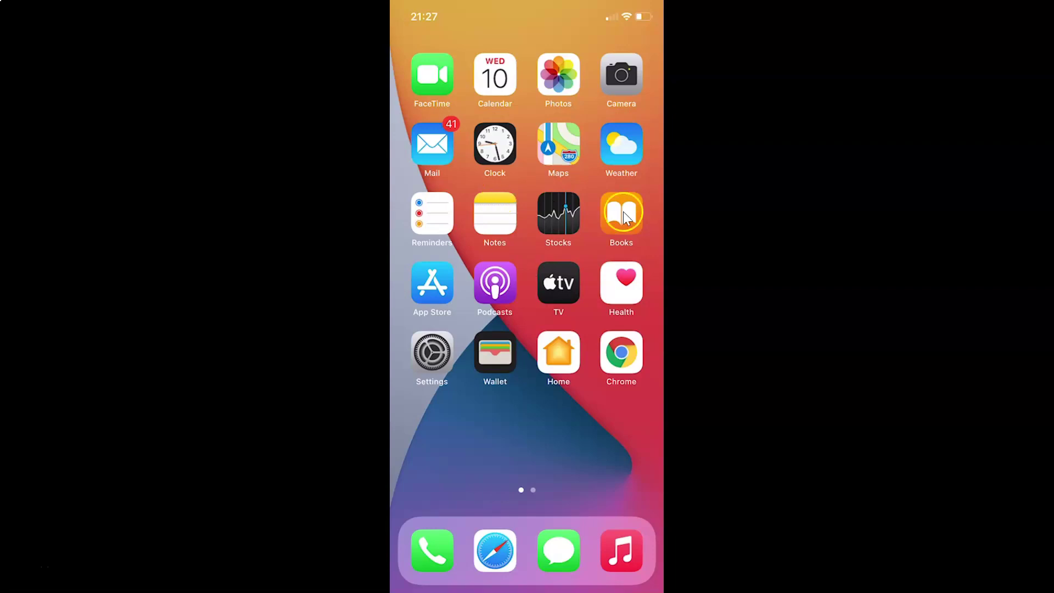
# Launch Chrome from the Home Screen app icon.
pyautogui.click(623, 239)
pyautogui.click(621, 349)
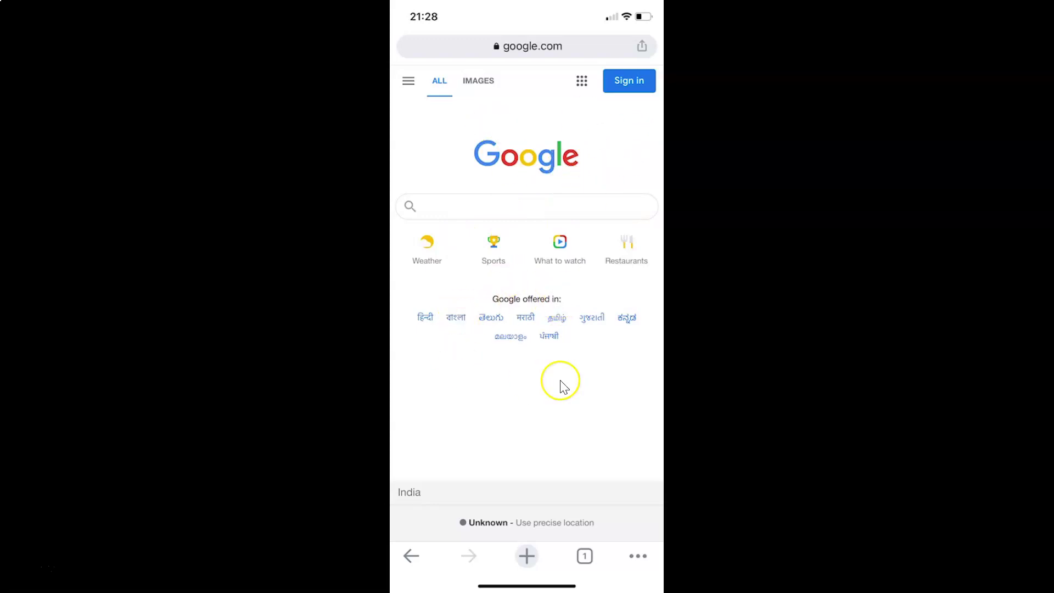
# Reload the google.com homepage using Reload from the three-dots menu.
pyautogui.click(641, 559)
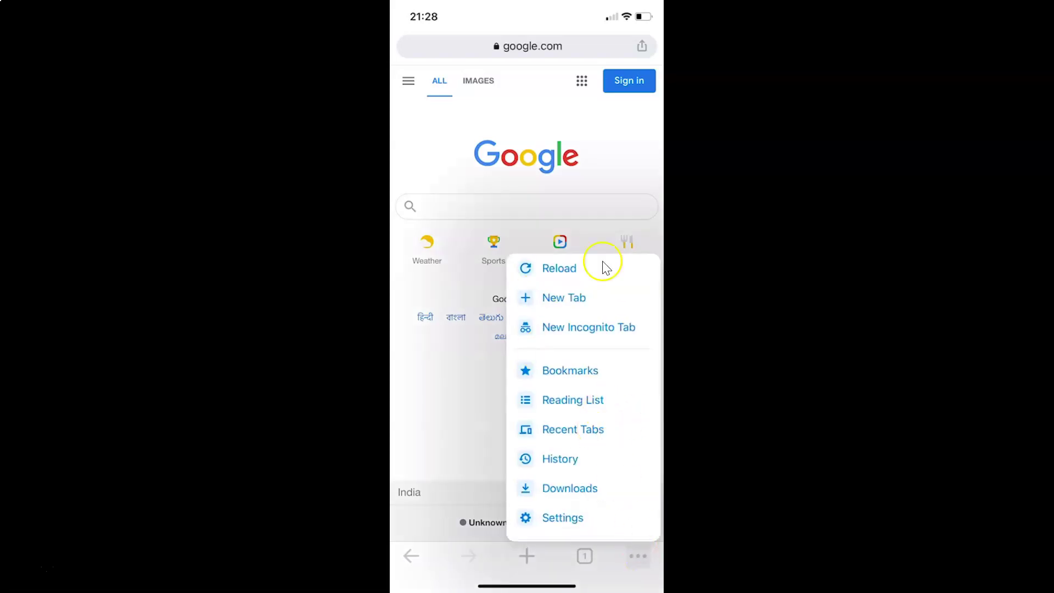
pyautogui.click(565, 272)
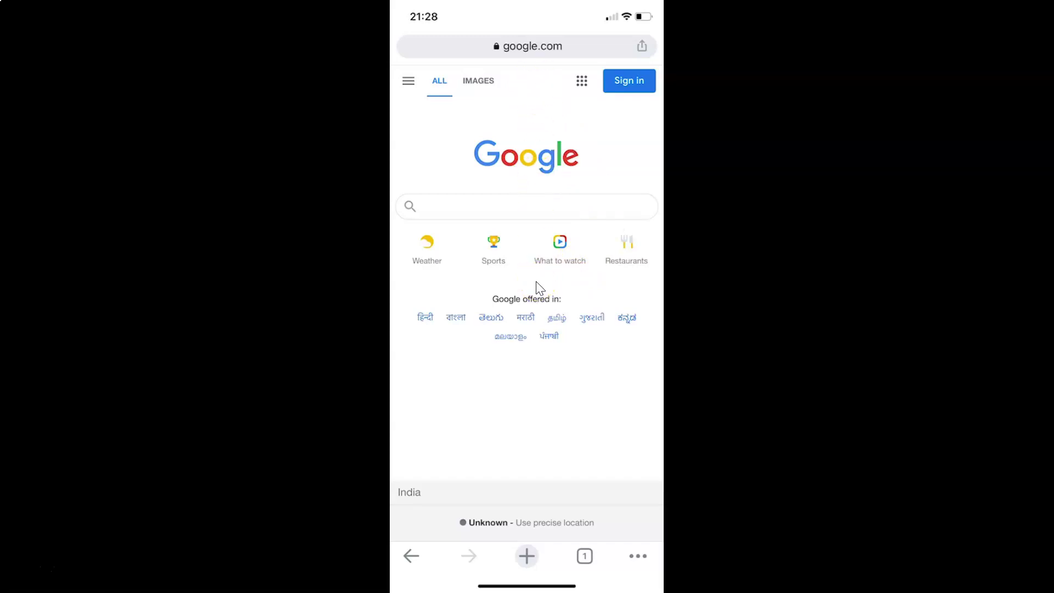
pyautogui.scroll(3, 535, 287)
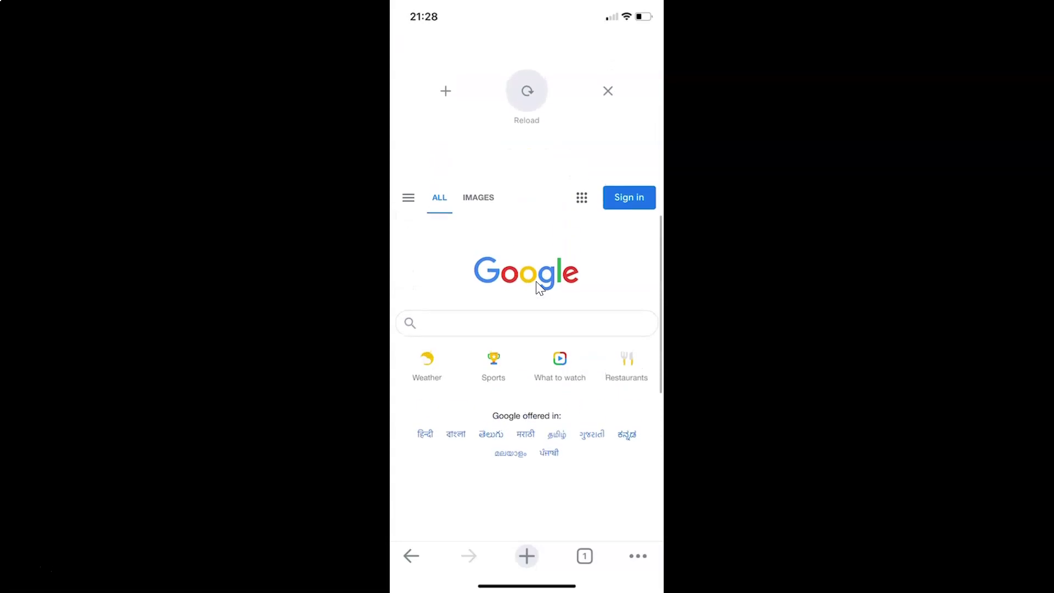